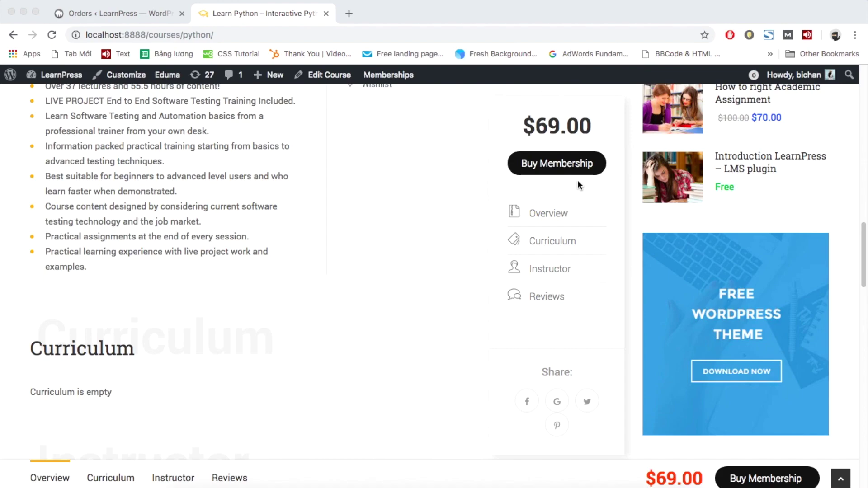
scroll(579, 184, "up", 4)
scroll(483, 167, "up", 4)
scroll(483, 167, "up", 4)
scroll(483, 167, "up", 4)
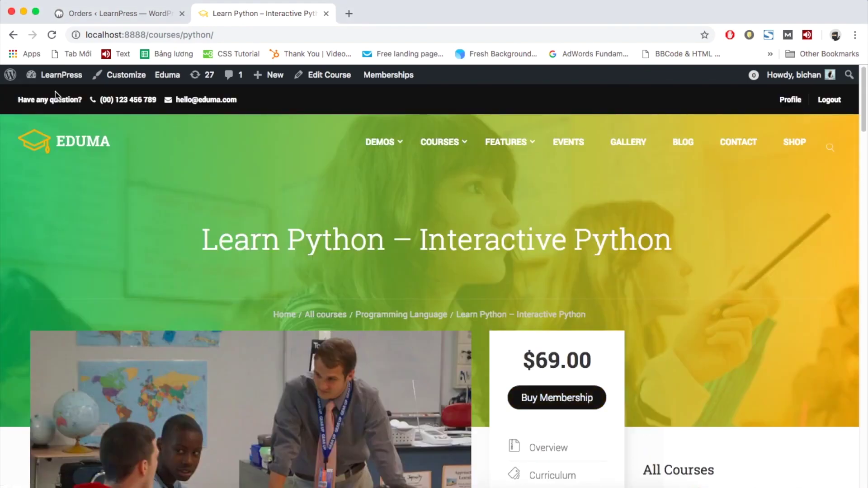
mouse_move(56, 75)
left_click(42, 96)
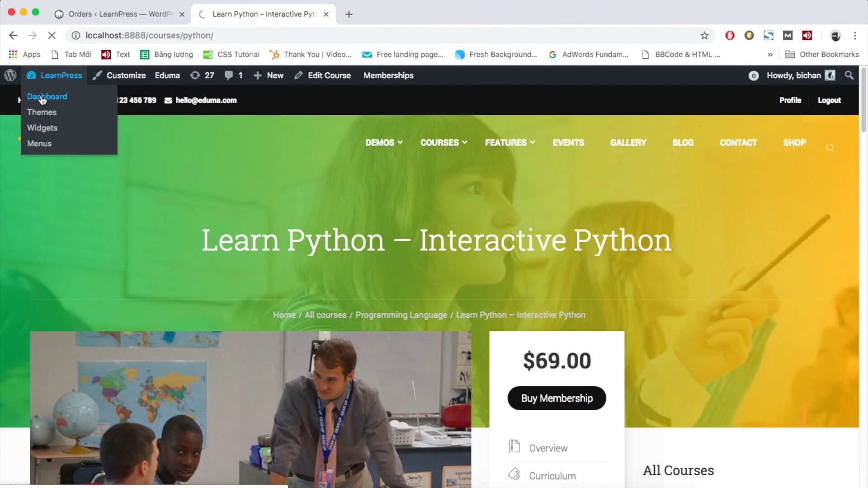
mouse_move(43, 203)
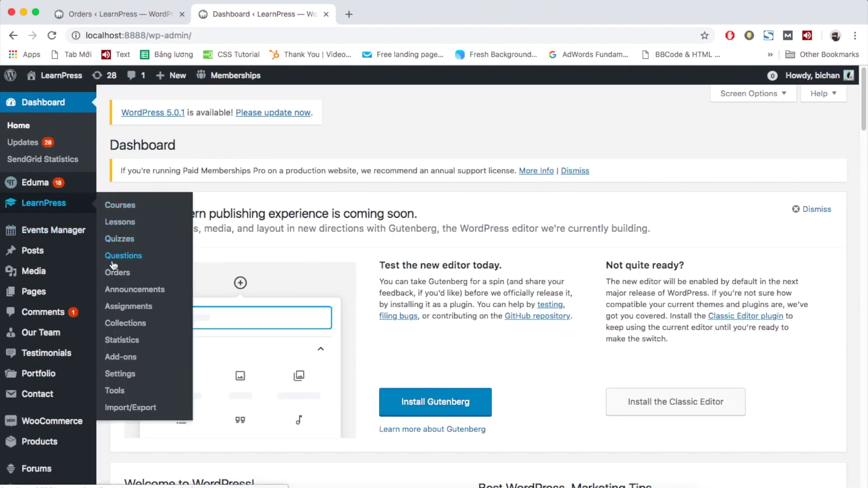
left_click(124, 278)
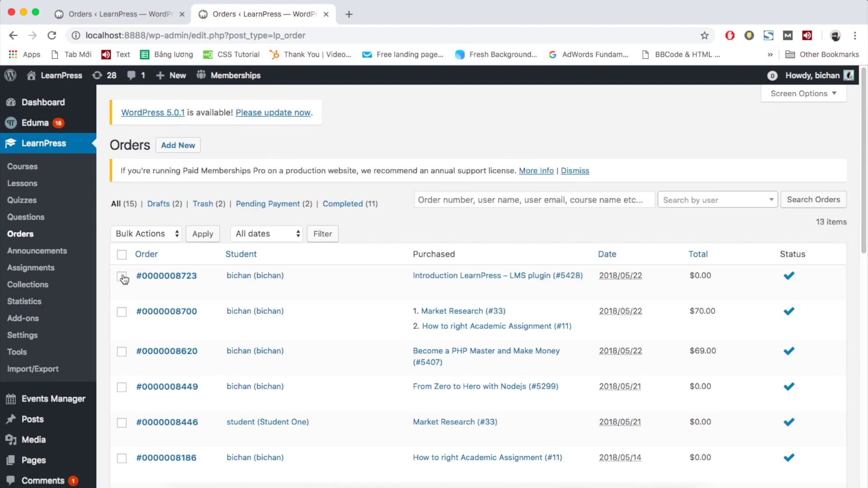
left_click(179, 145)
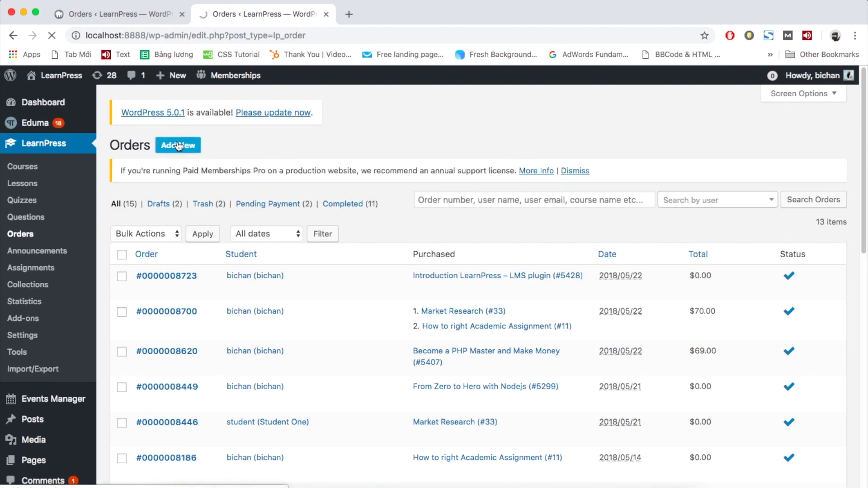
left_click(259, 255)
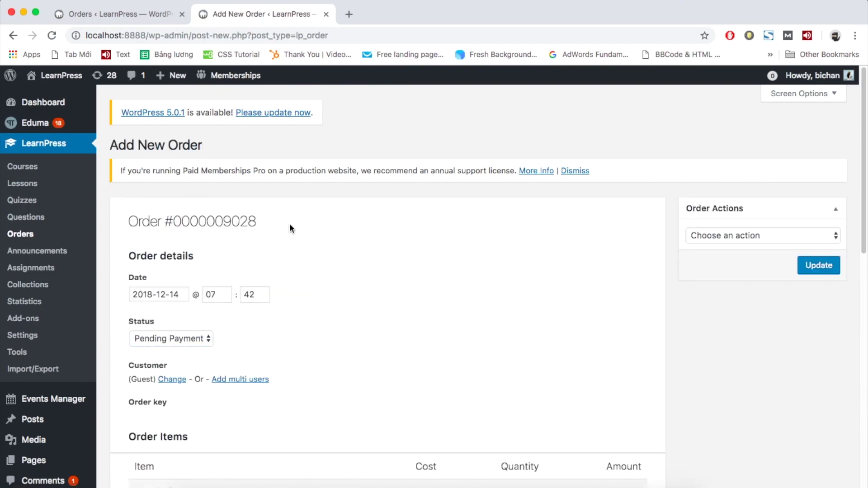
Set the order time to 8:45 in Order details.
left_click_drag(139, 221, 237, 222)
left_click(275, 218)
scroll(305, 311, "down", 2)
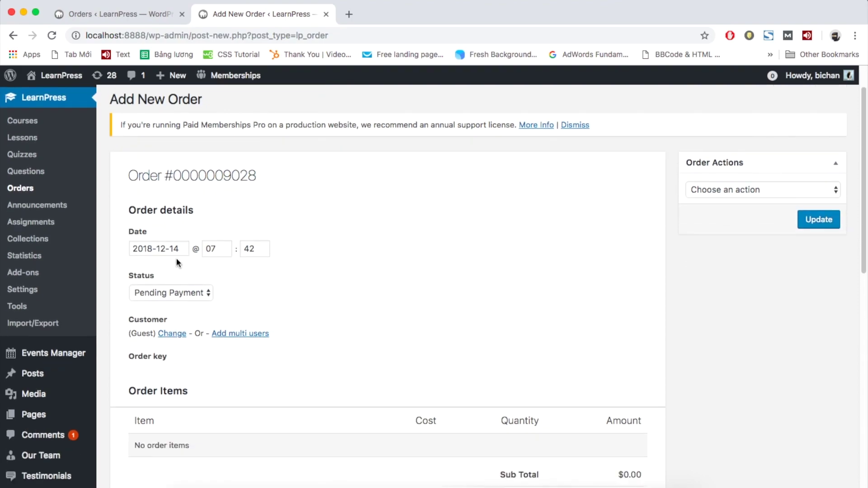
left_click(172, 249)
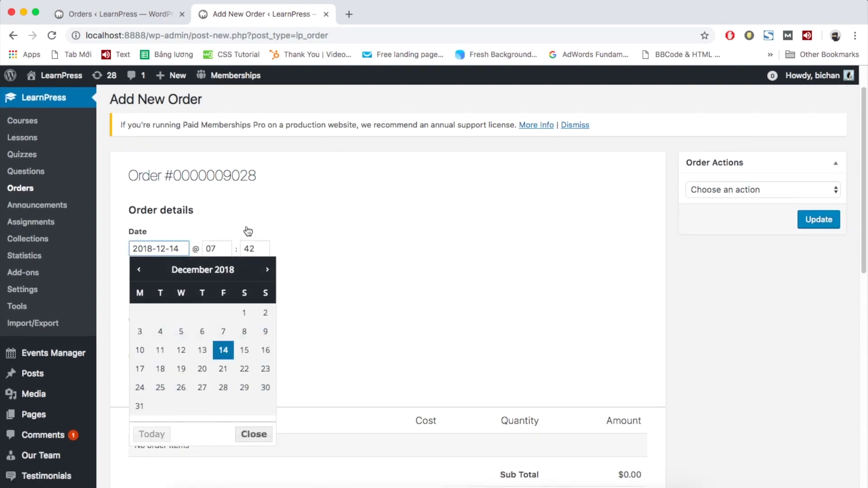
left_click(255, 229)
left_click(224, 246)
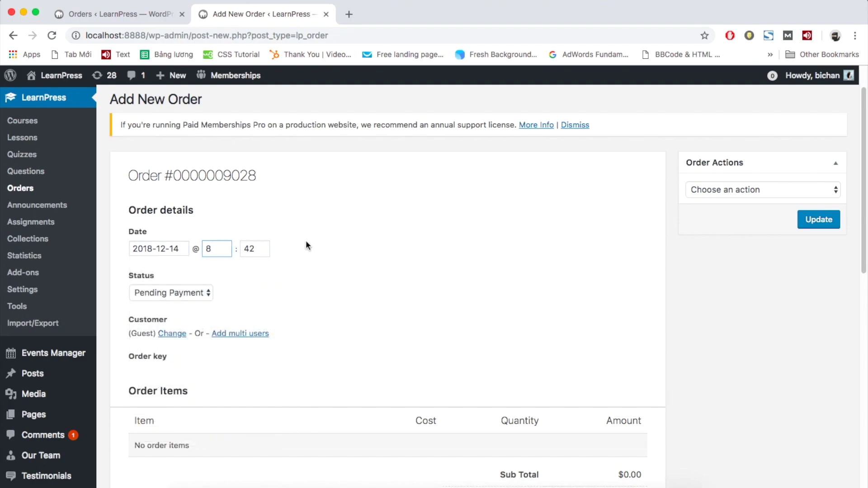
left_click(251, 249)
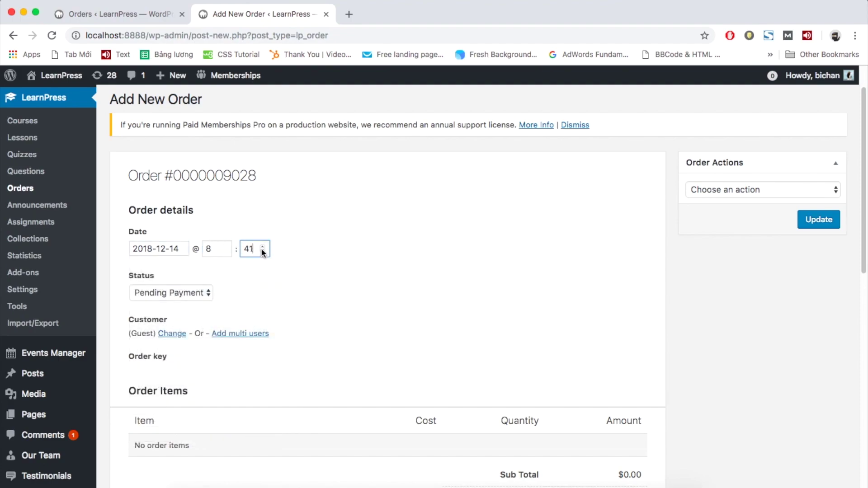
left_click(264, 245)
left_click(340, 278)
Change the order status from Pending Payment to Completed.
left_click(192, 293)
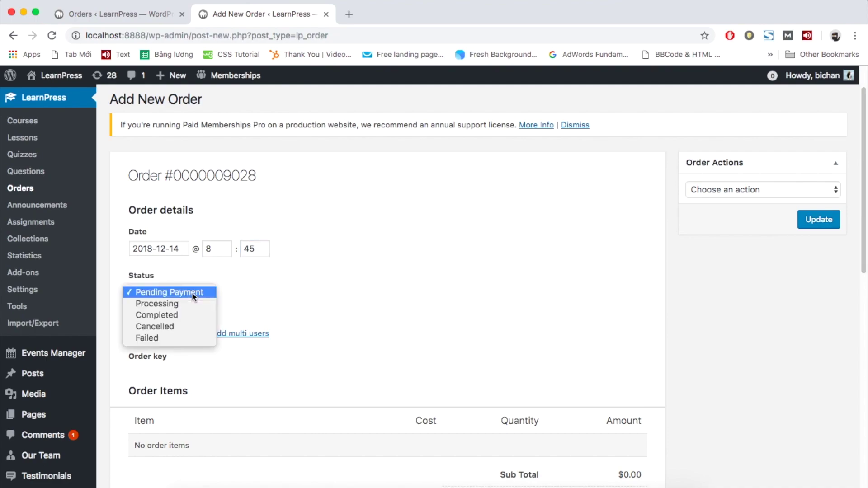
left_click(172, 315)
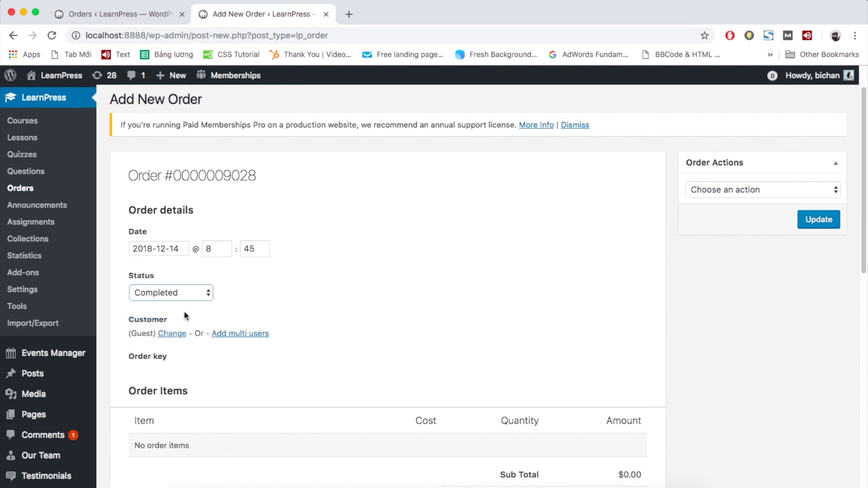
scroll(184, 311, "down", 1)
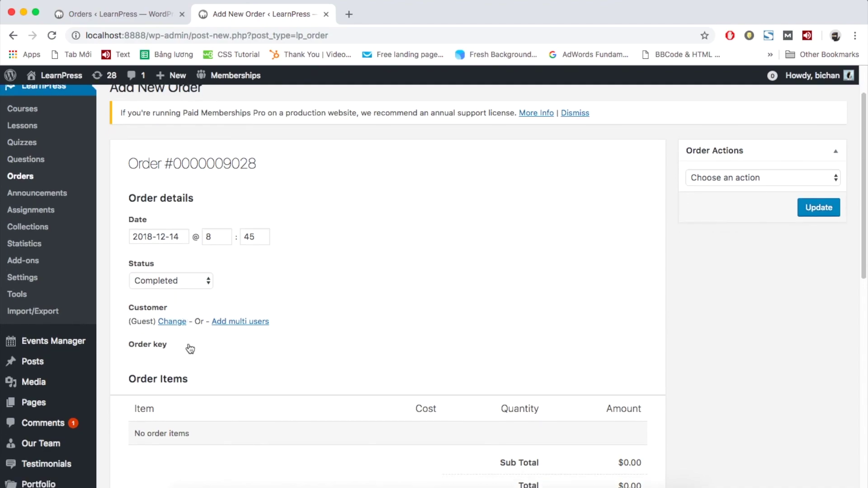
left_click(171, 325)
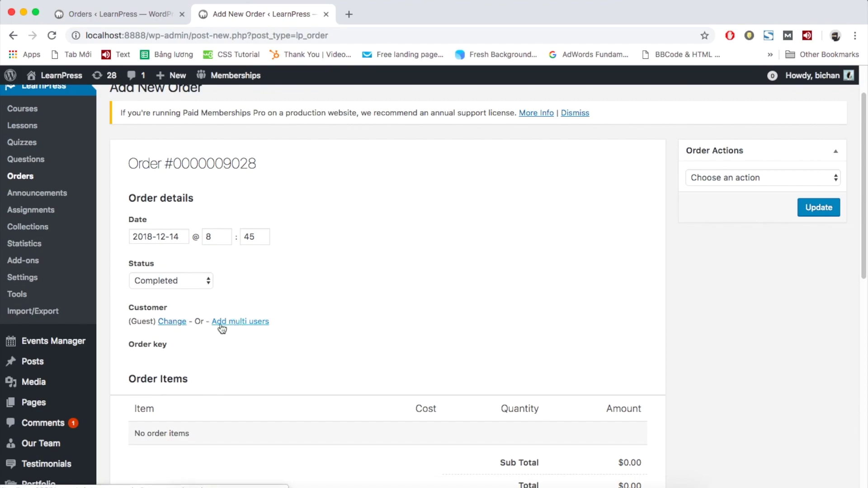
Replace the Guest customer with Student One, found by searching 'student one'.
left_click(171, 322)
left_click(224, 278)
type("student one")
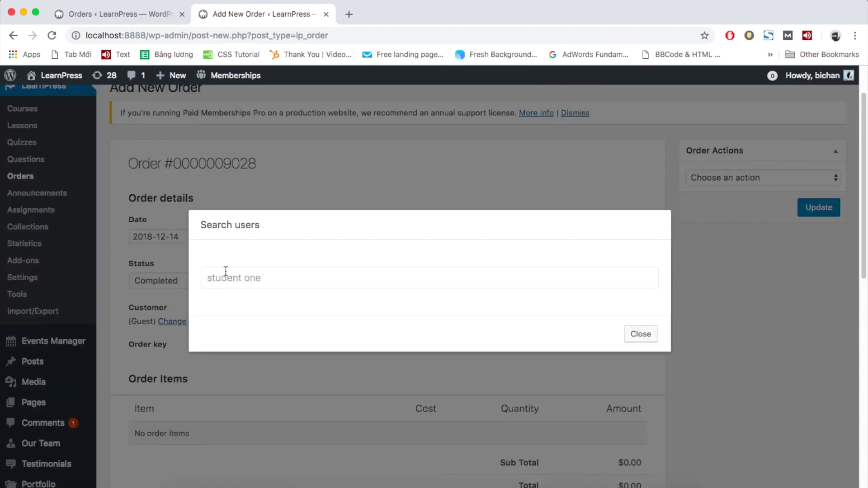
left_click(257, 294)
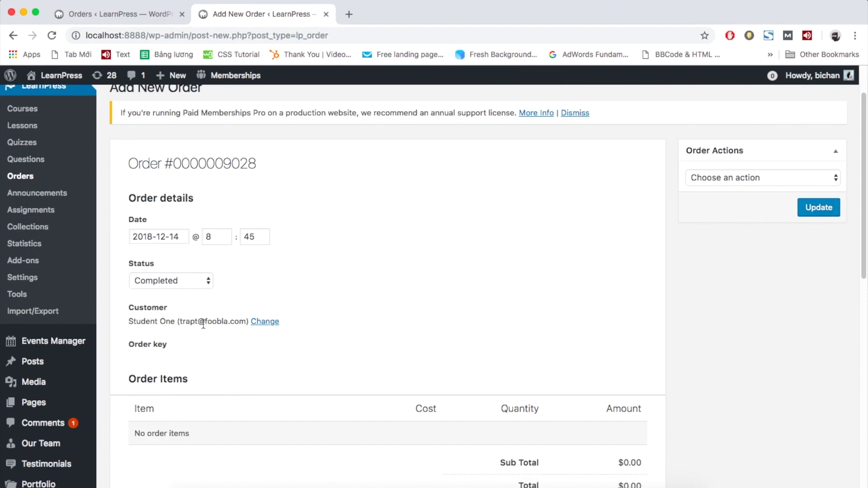
scroll(253, 345, "down", 2)
scroll(254, 346, "down", 2)
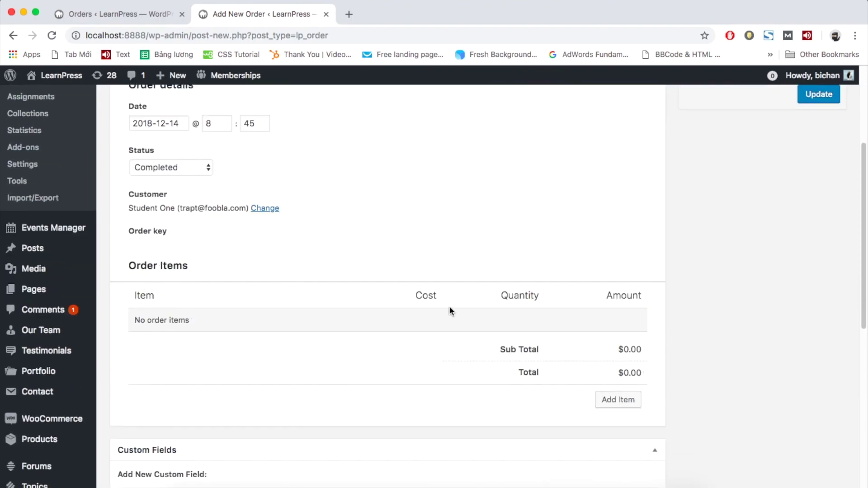
Add six courses as order items, including 1-Hour WordPress Basic, HTML Tutorial and Nodejs.
left_click(613, 399)
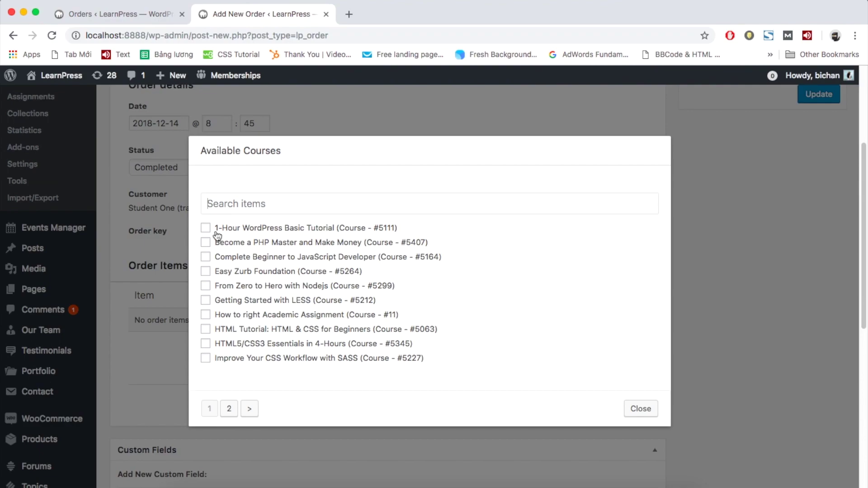
left_click(207, 228)
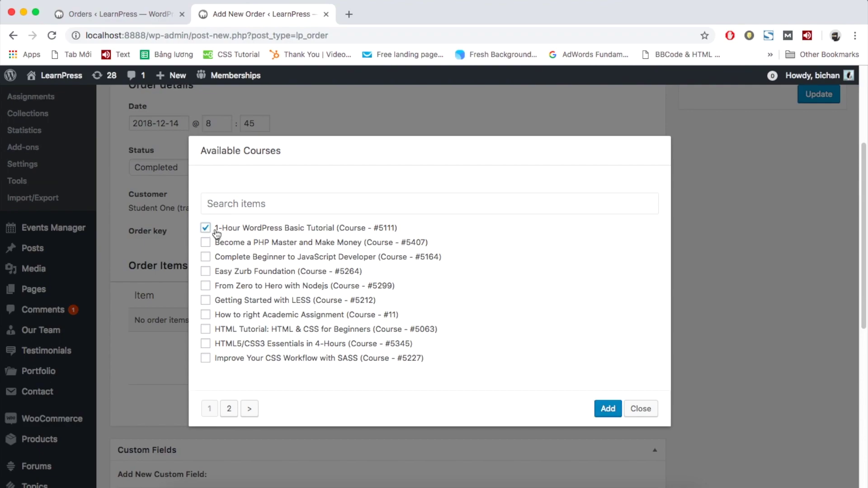
left_click(252, 331)
left_click(252, 316)
left_click(253, 303)
left_click(252, 288)
left_click(257, 272)
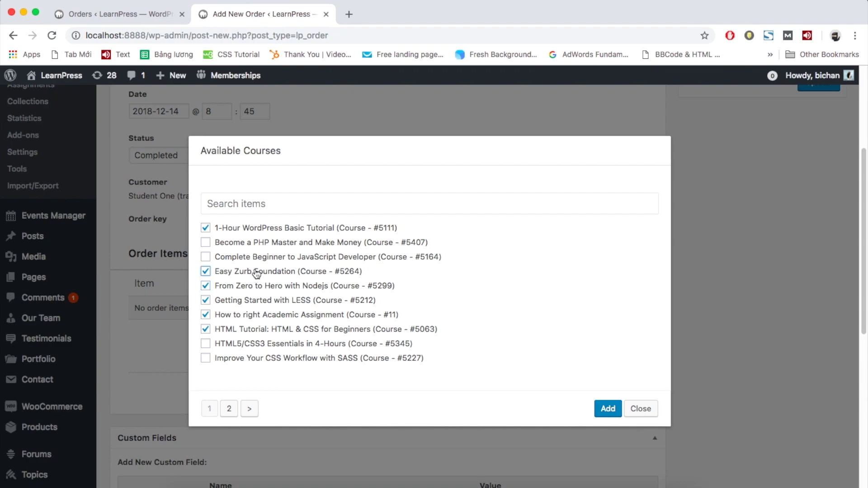
left_click(611, 409)
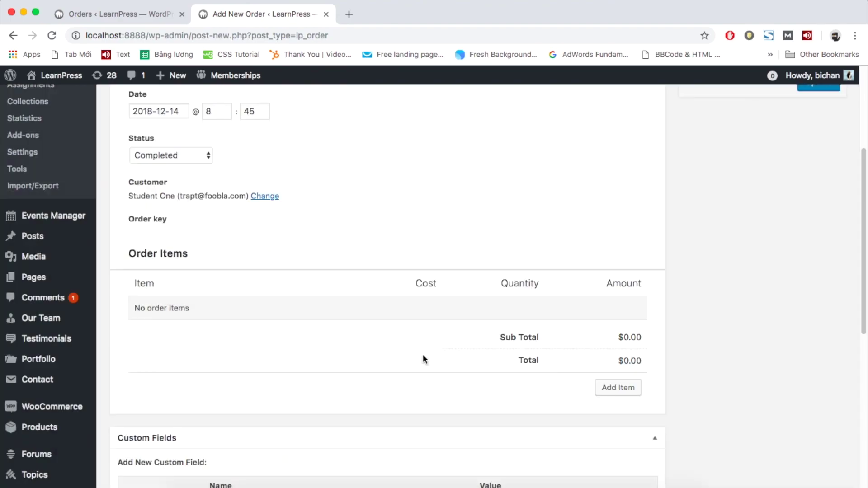
scroll(423, 355, "down", 3)
scroll(422, 354, "down", 1)
scroll(423, 354, "down", 3)
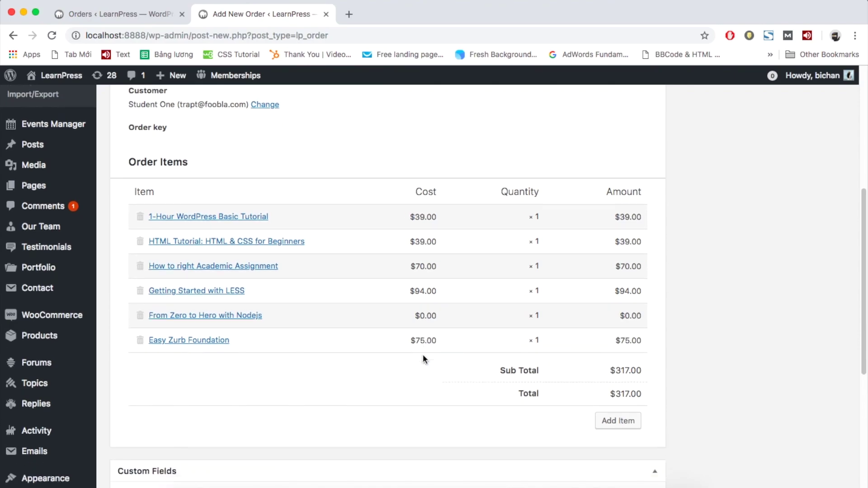
scroll(423, 354, "down", 2)
scroll(423, 354, "down", 1)
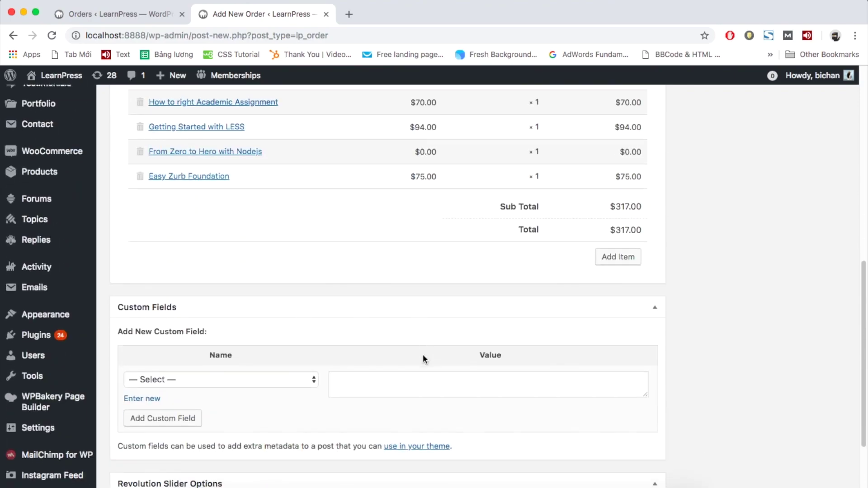
scroll(422, 354, "down", 1)
scroll(423, 354, "up", 15)
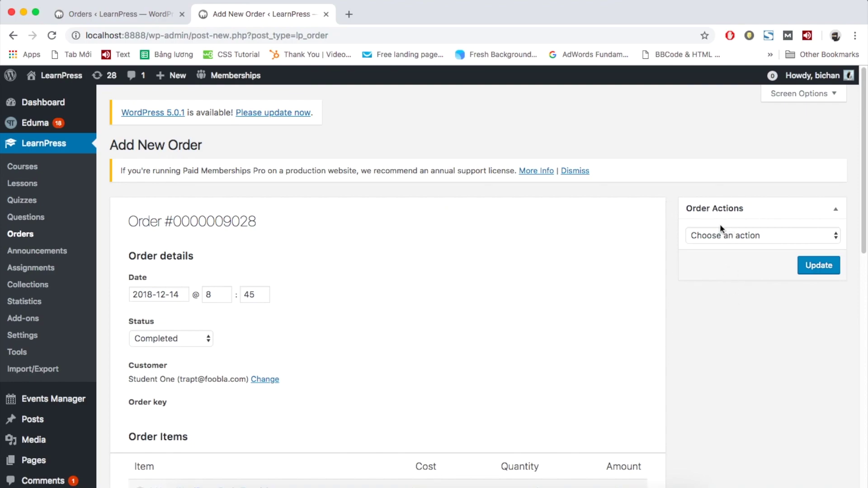
Update the order with 'Trigger action of current order status' selected.
left_click(738, 235)
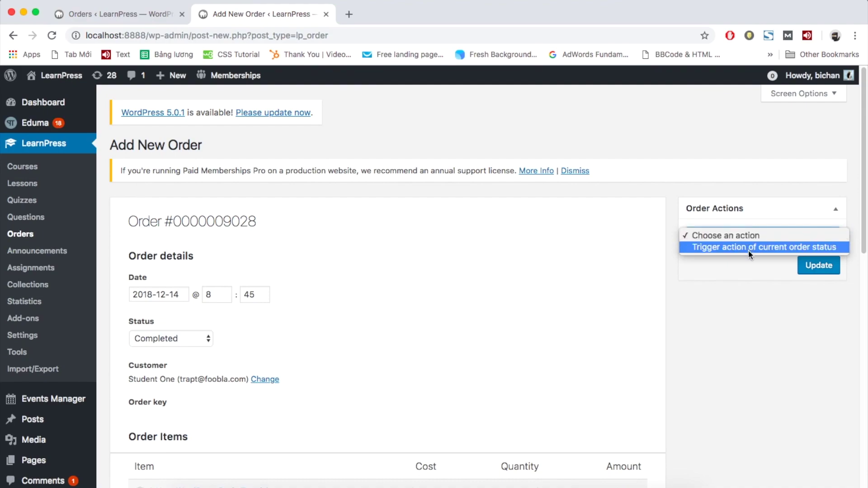
left_click(749, 250)
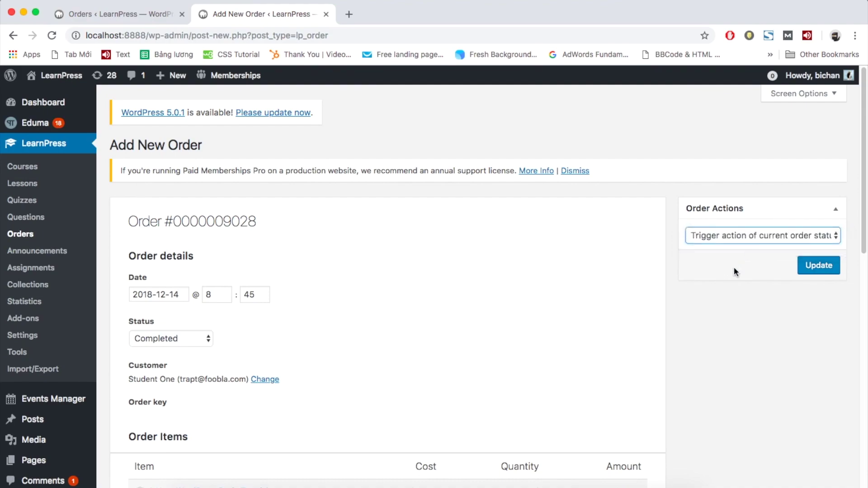
left_click(820, 265)
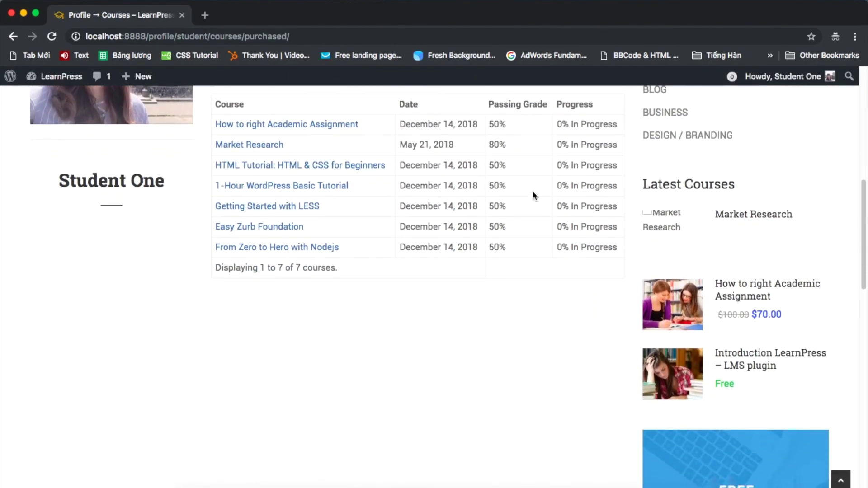
scroll(533, 191, "up", 3)
scroll(465, 204, "up", 4)
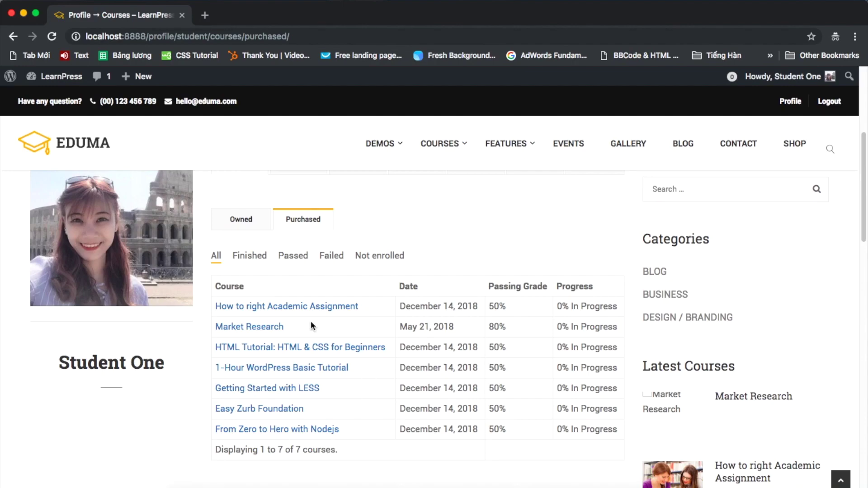